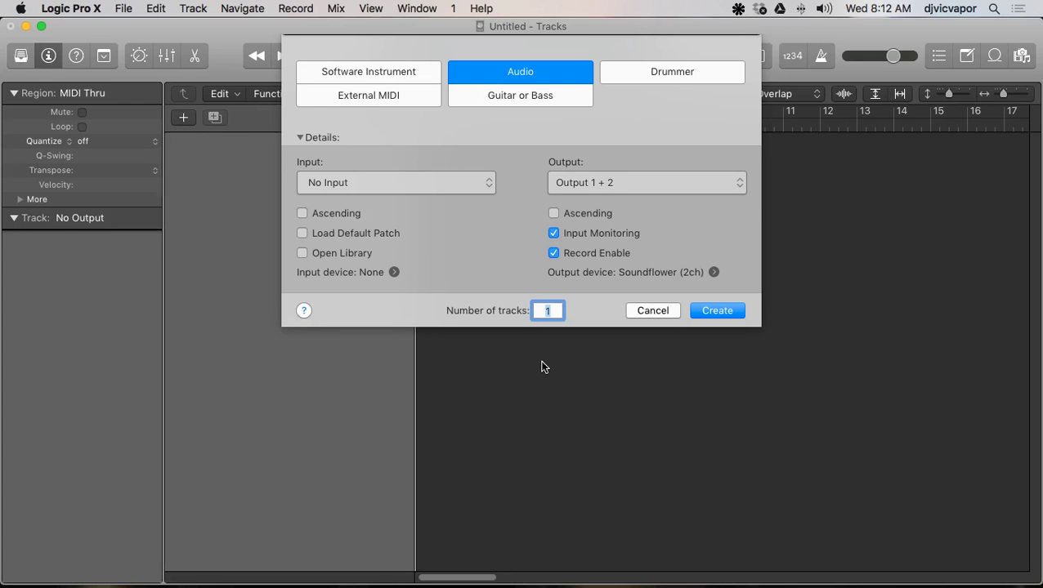
Create a Software Instrument track, Inst 1, with an empty channel strip and the Library open.
left_click(372, 71)
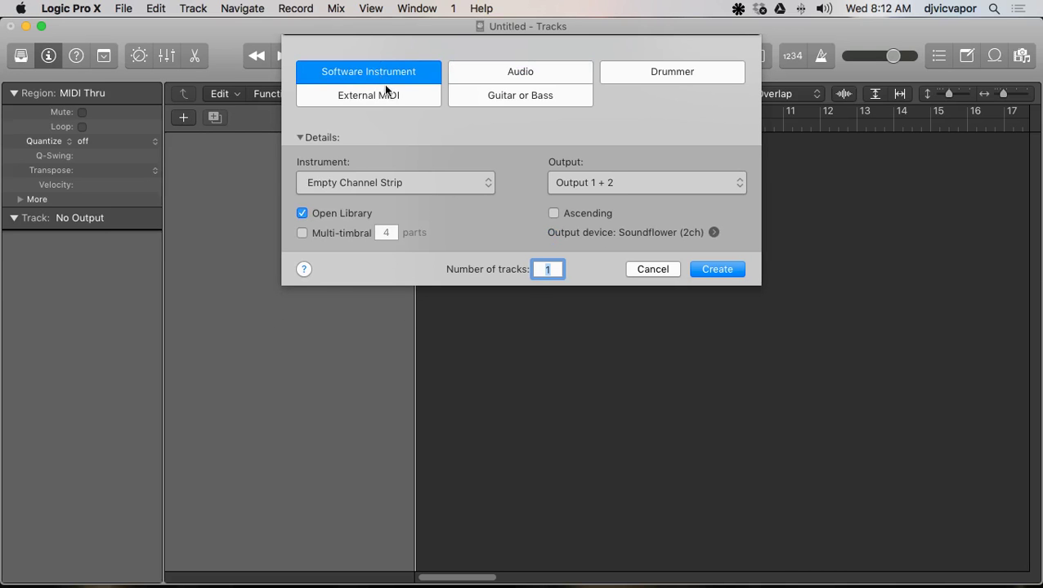
left_click(710, 270)
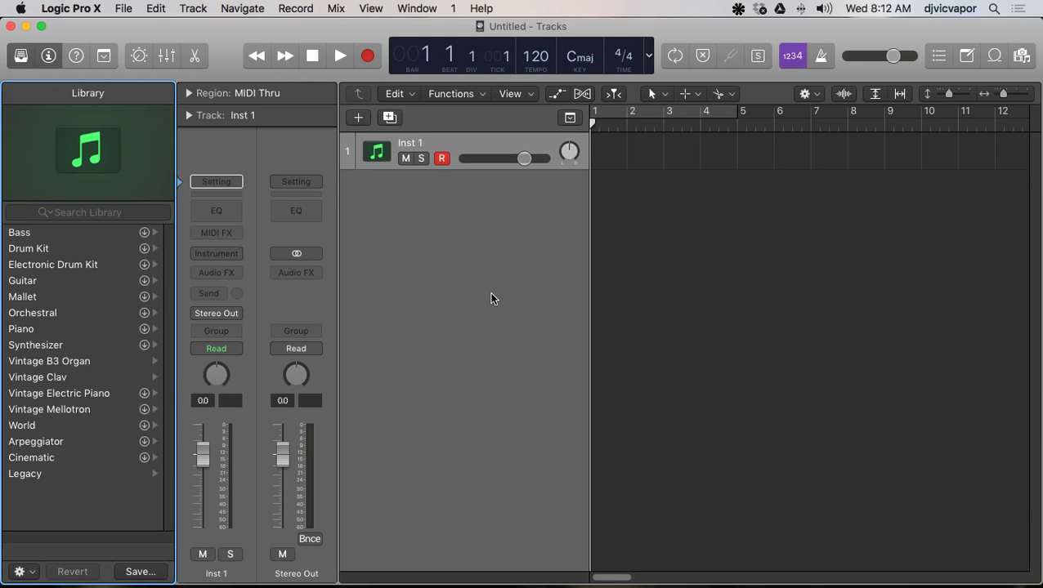
Open the Apple Loops browser and filter it to the Bass keyword.
left_click(995, 56)
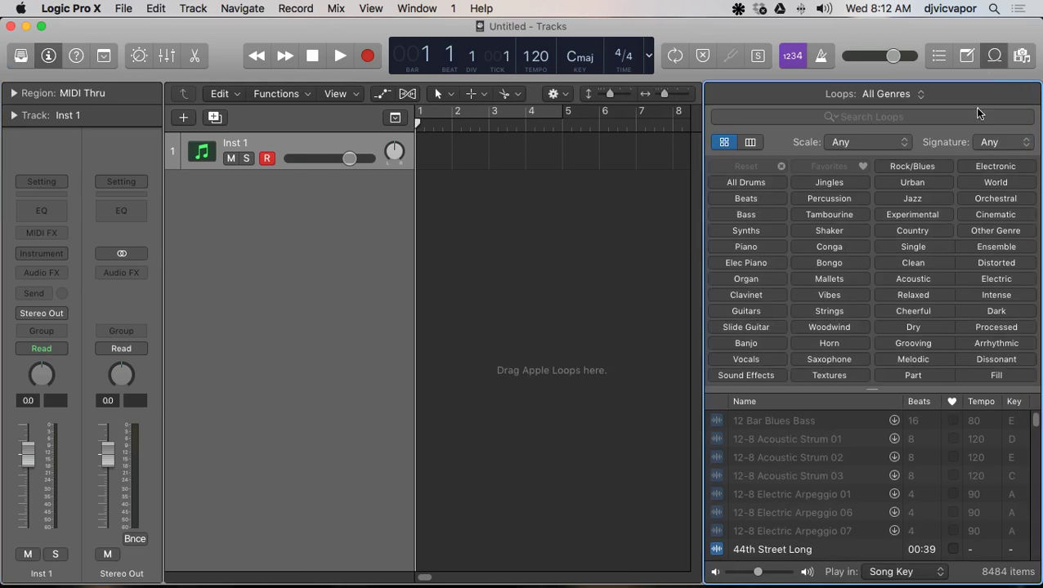
left_click(758, 215)
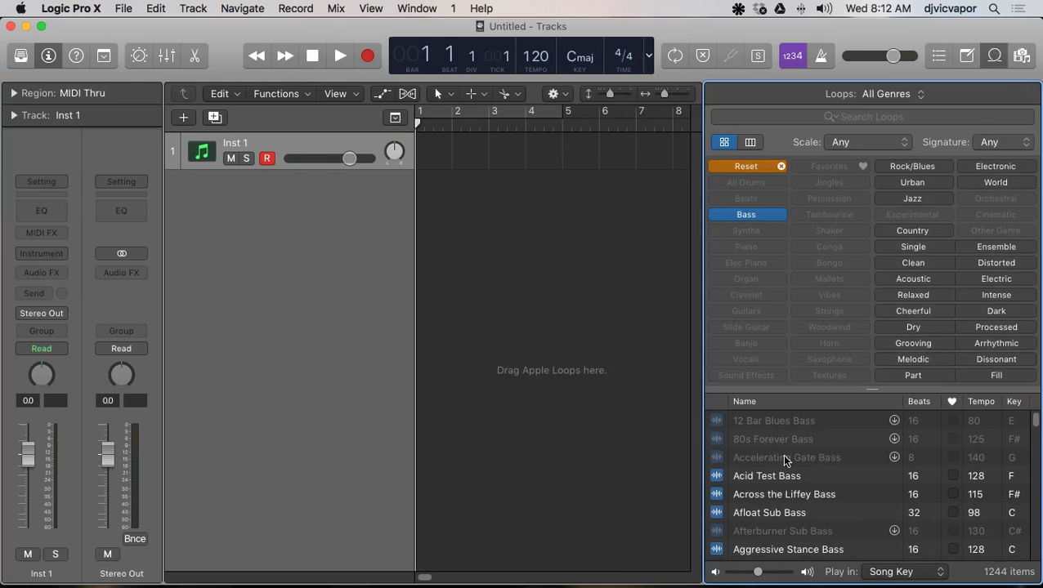
scroll(779, 490, "down", 2)
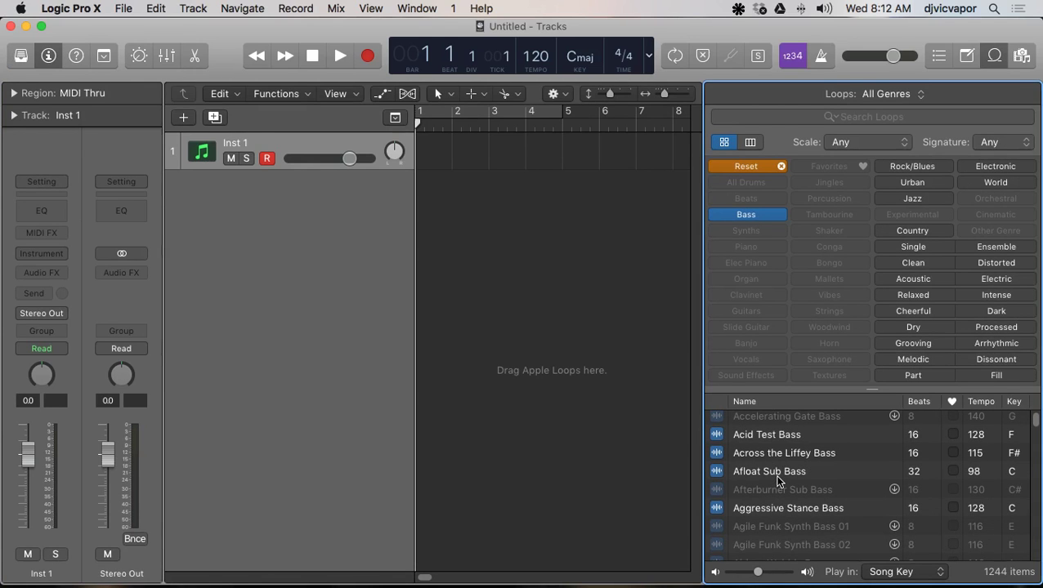
scroll(779, 483, "down", 1)
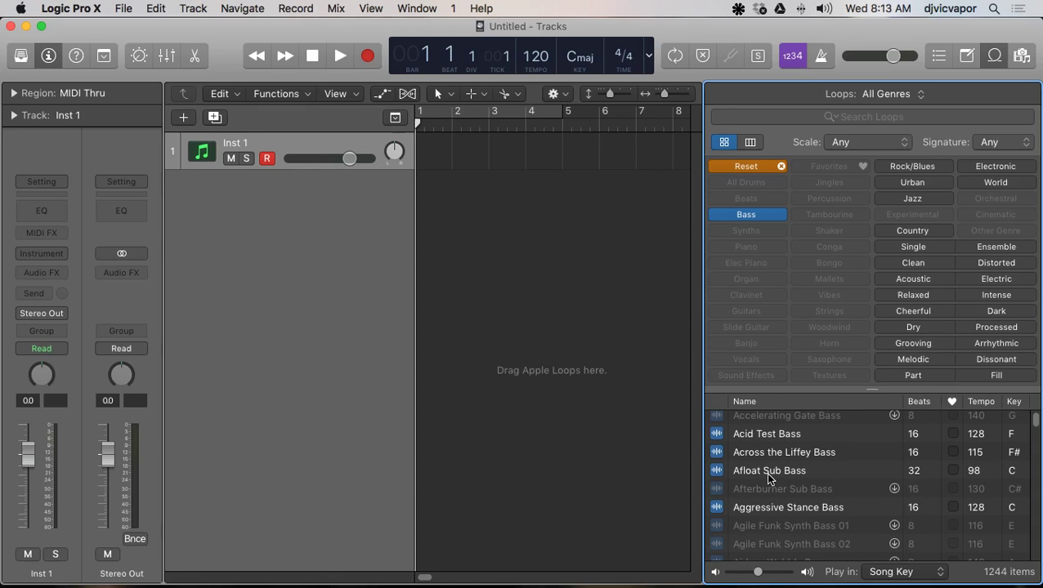
Scroll through the 1244 bass loops to find a suitable one.
scroll(768, 473, "down", 2)
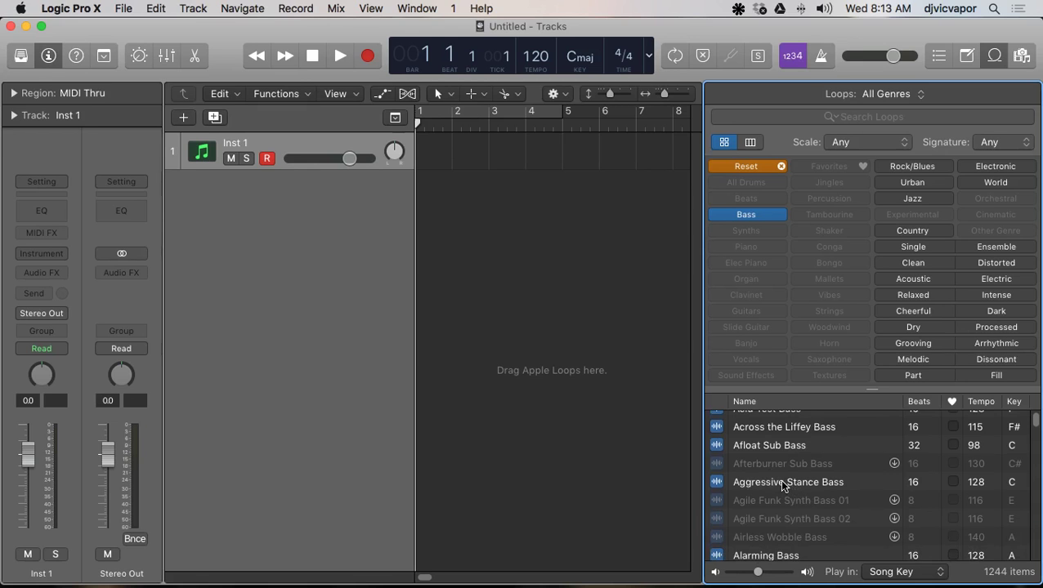
scroll(779, 479, "down", 3)
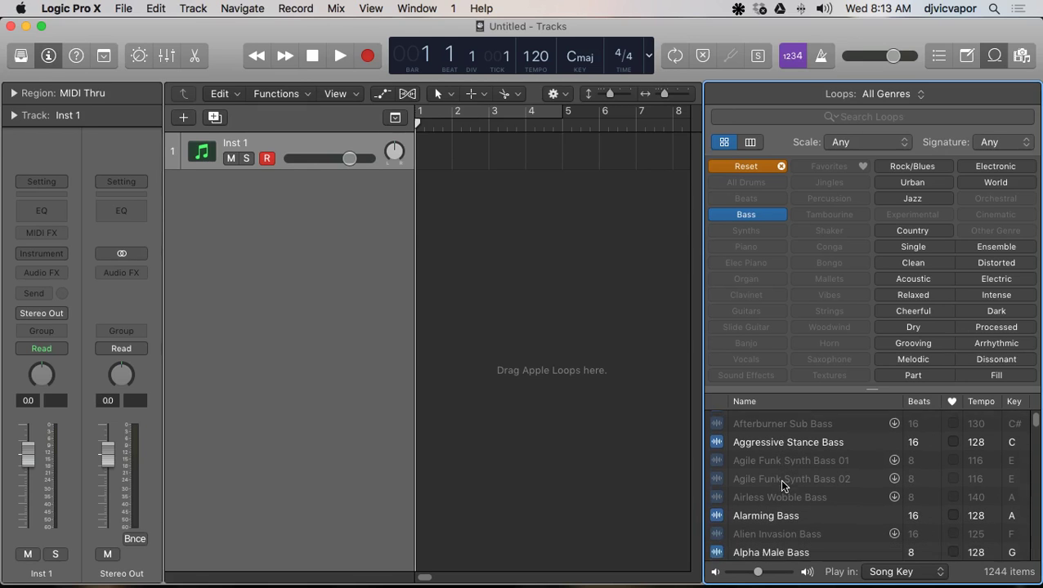
scroll(782, 484, "down", 15)
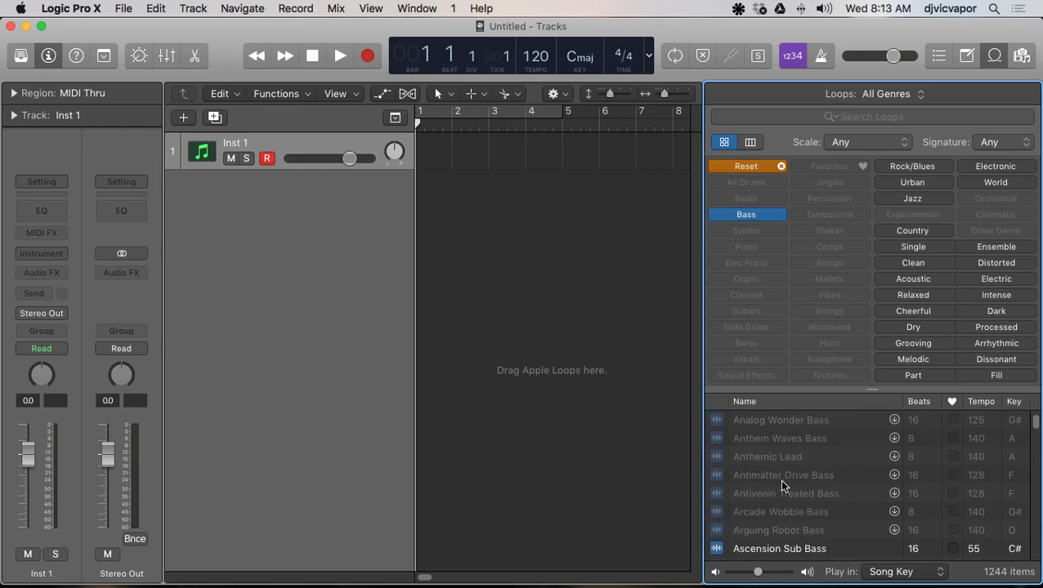
scroll(782, 486, "down", 10)
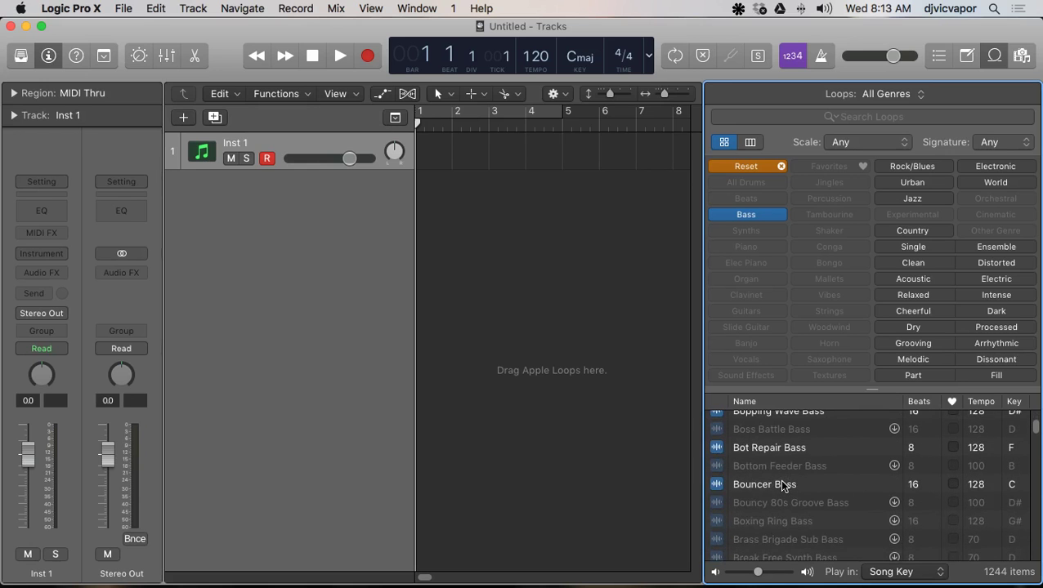
scroll(782, 486, "up", 3)
scroll(782, 485, "down", 8)
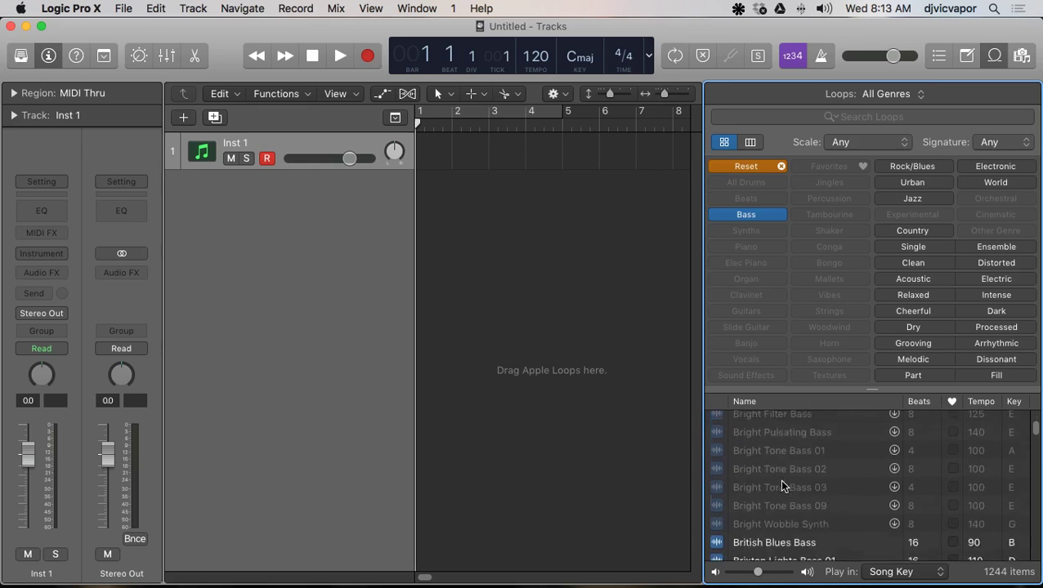
scroll(779, 479, "down", 3)
scroll(779, 479, "down", 3)
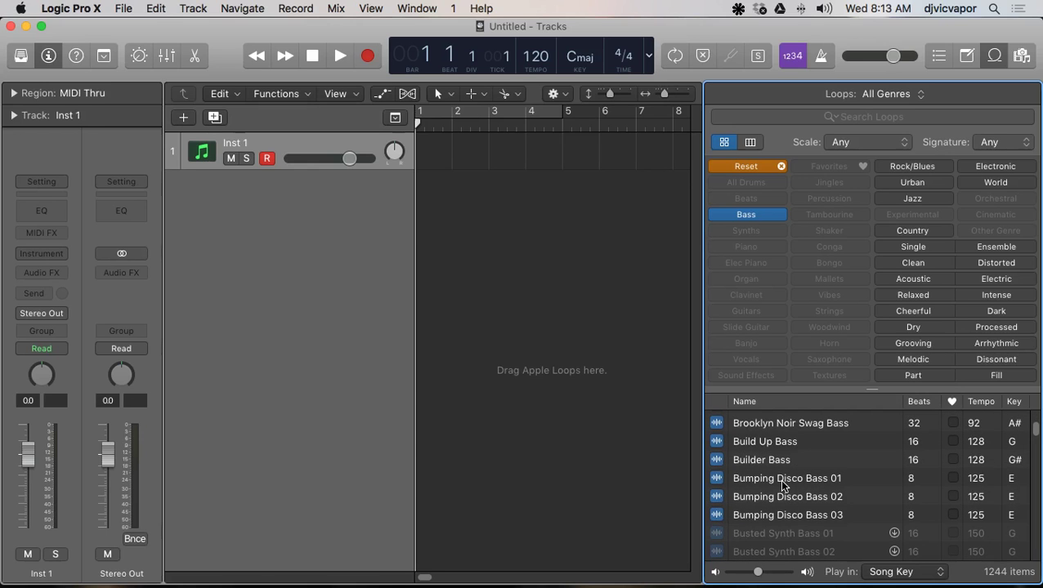
scroll(779, 479, "up", 2)
scroll(778, 479, "down", 3)
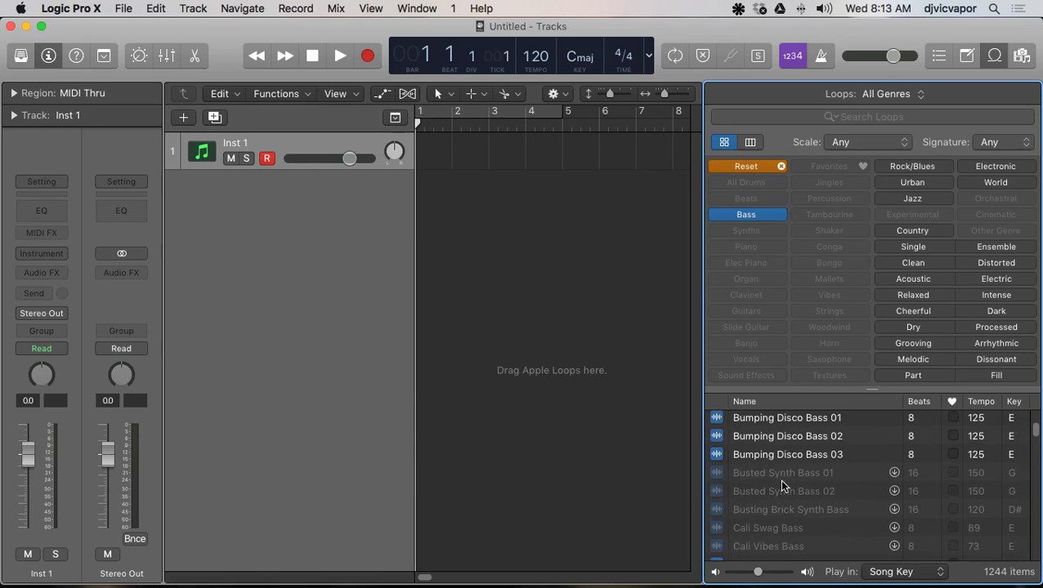
scroll(779, 479, "down", 3)
scroll(778, 479, "up", 6)
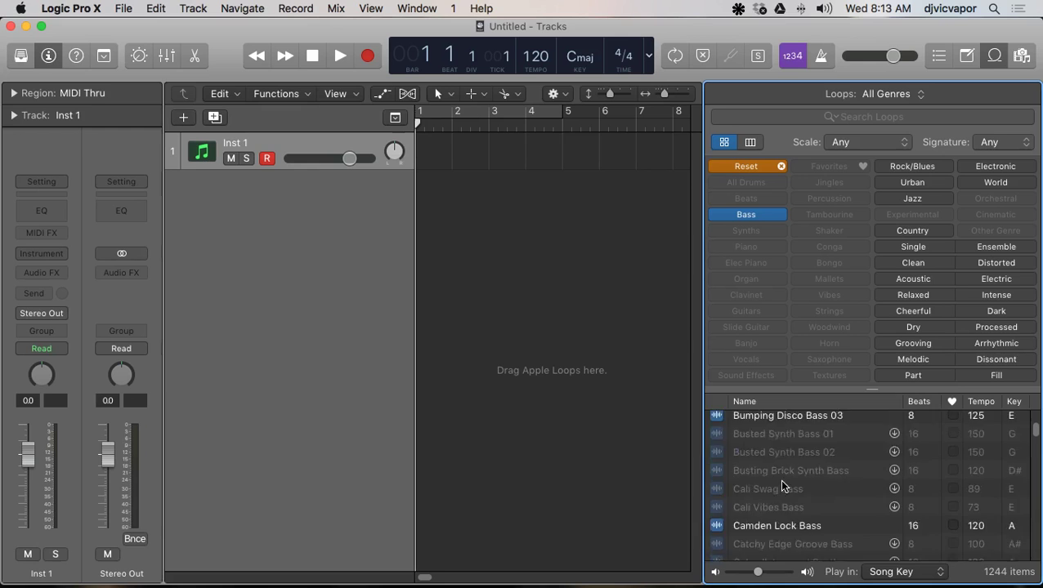
scroll(778, 479, "down", 3)
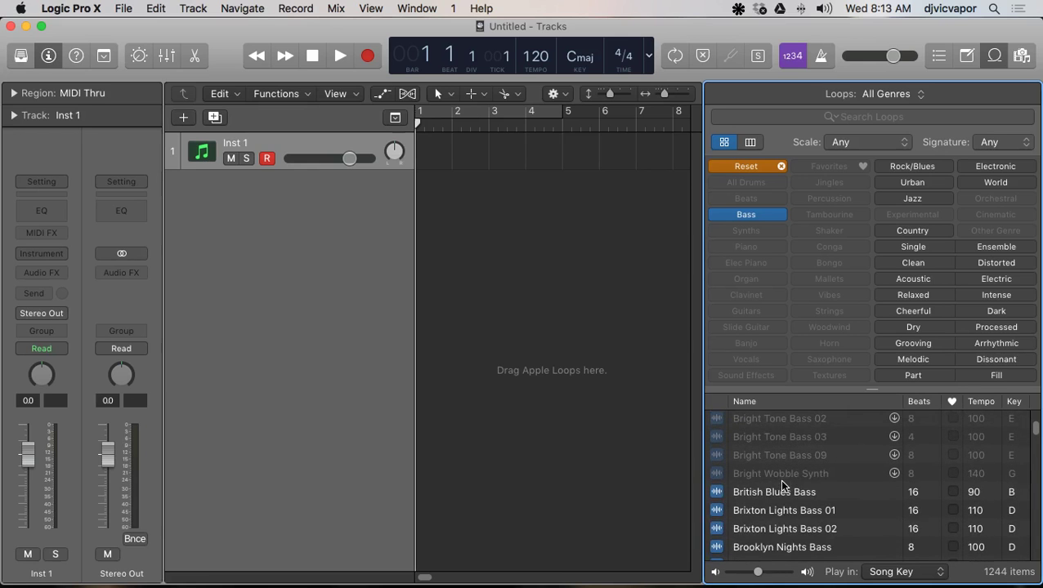
scroll(779, 479, "down", 2)
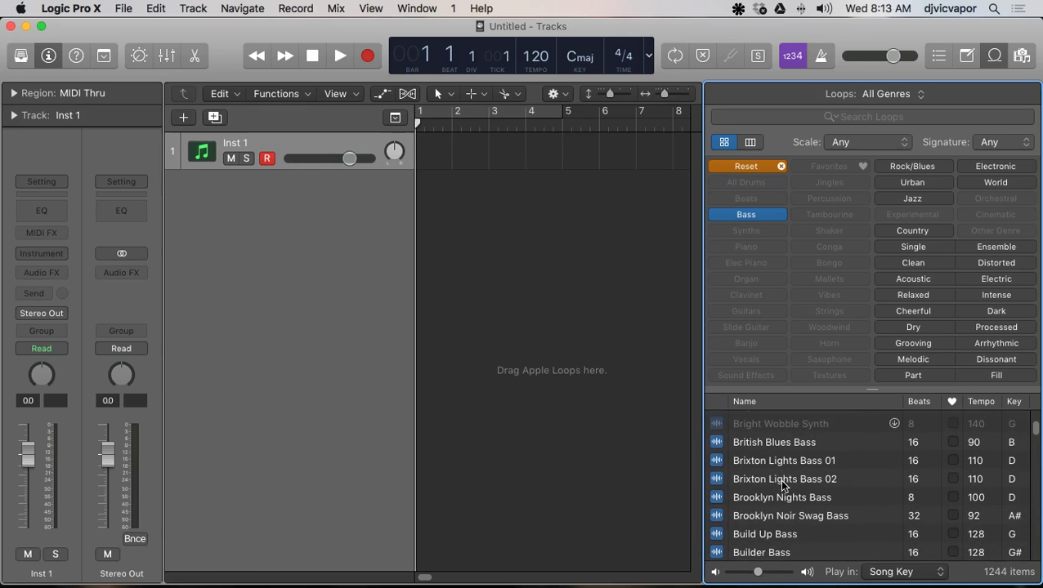
scroll(782, 484, "down", 1)
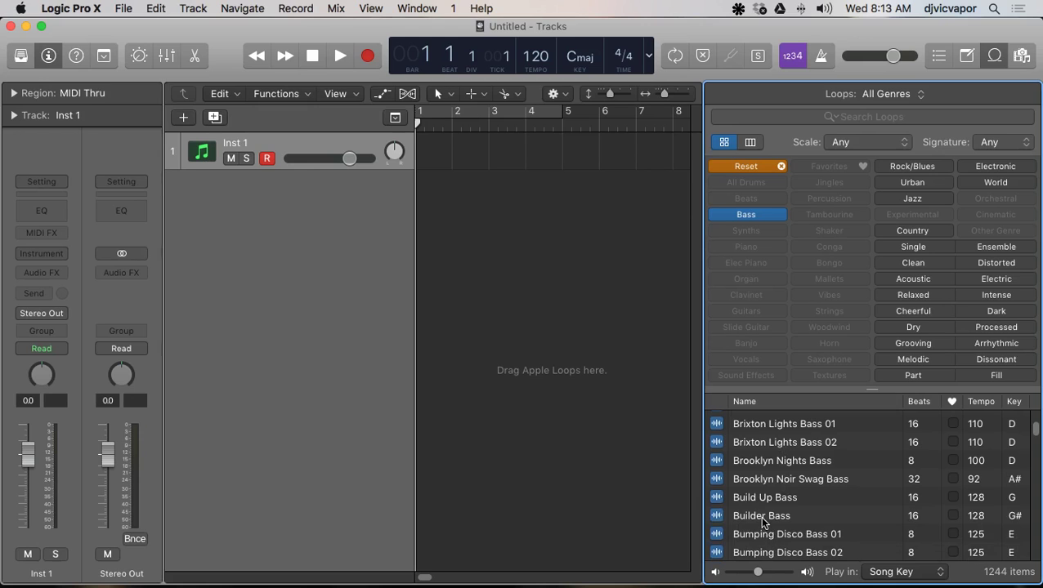
Add Builder Bass as a new track below Inst 1, import its 128 tempo, and play it.
left_click_drag(760, 523, 437, 164)
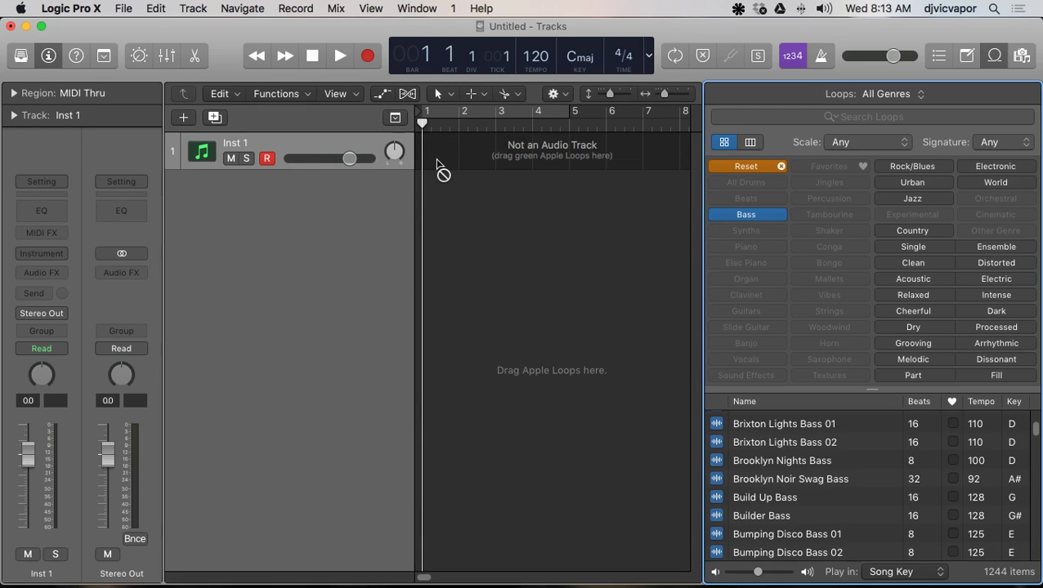
left_click_drag(437, 164, 434, 192)
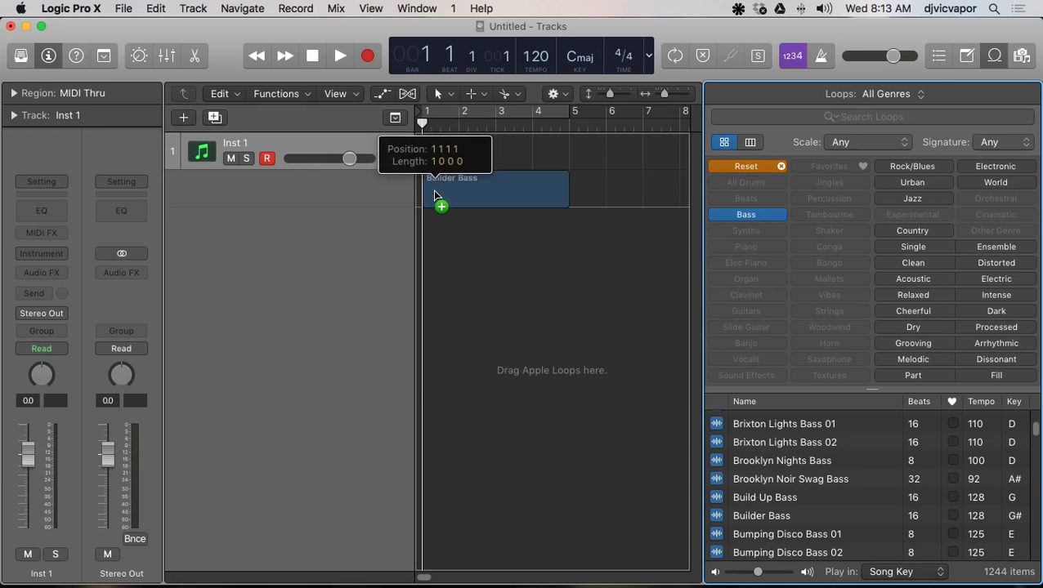
left_click_drag(434, 193, 433, 193)
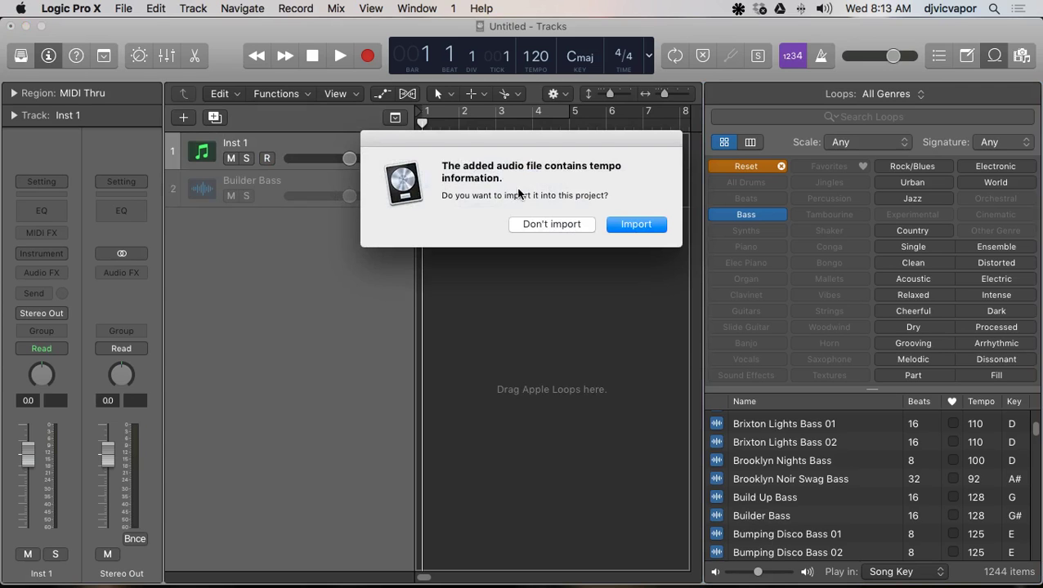
left_click(624, 230)
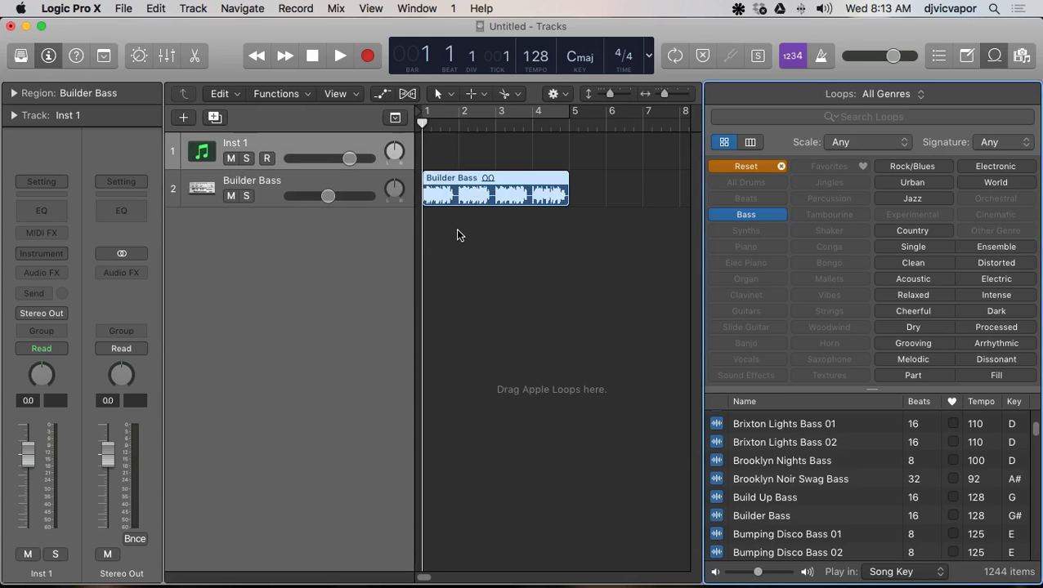
key("space")
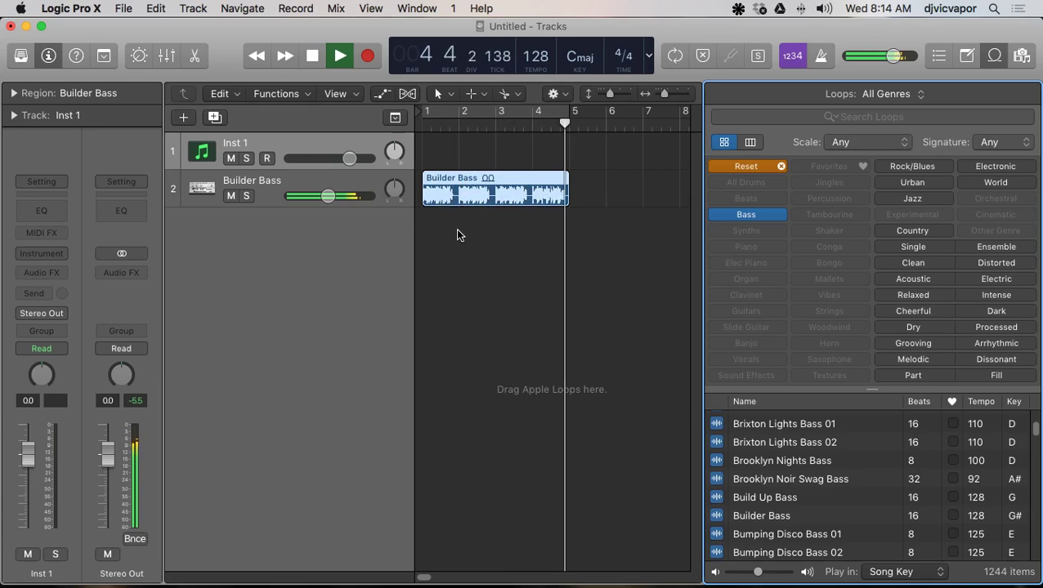
key("space")
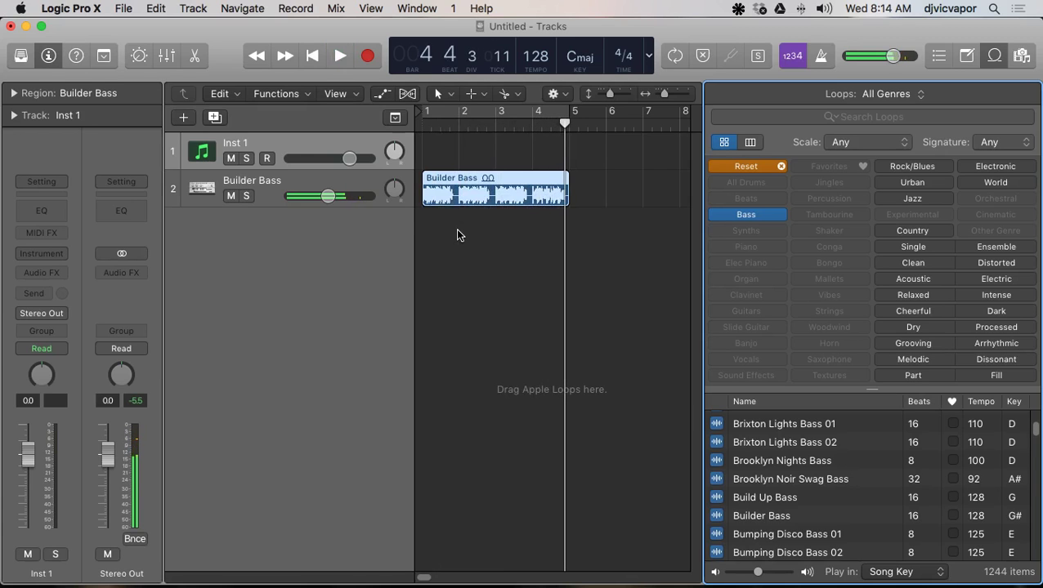
left_click(568, 124)
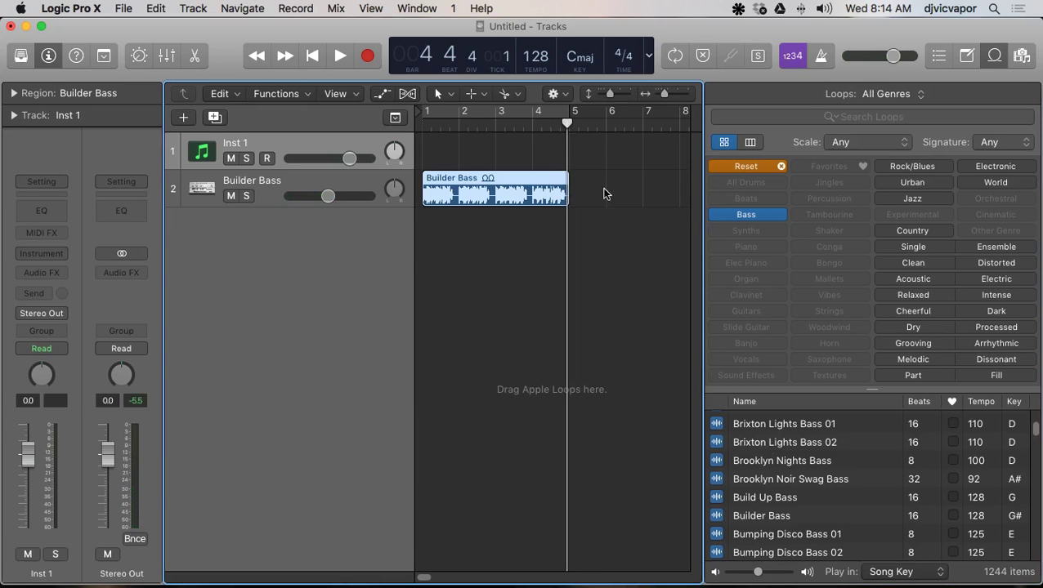
scroll(782, 502, "down", 3)
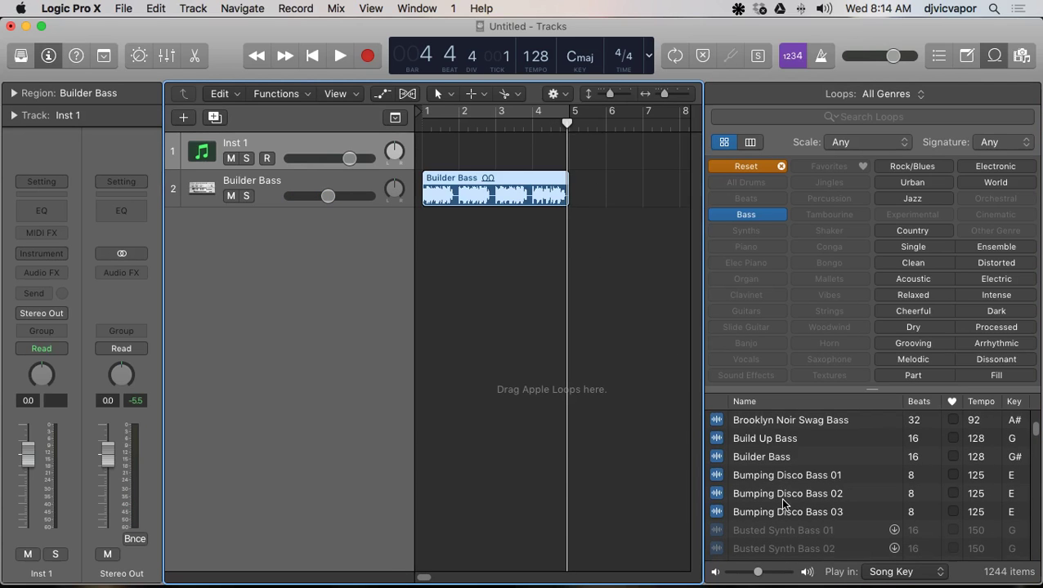
scroll(782, 503, "down", 10)
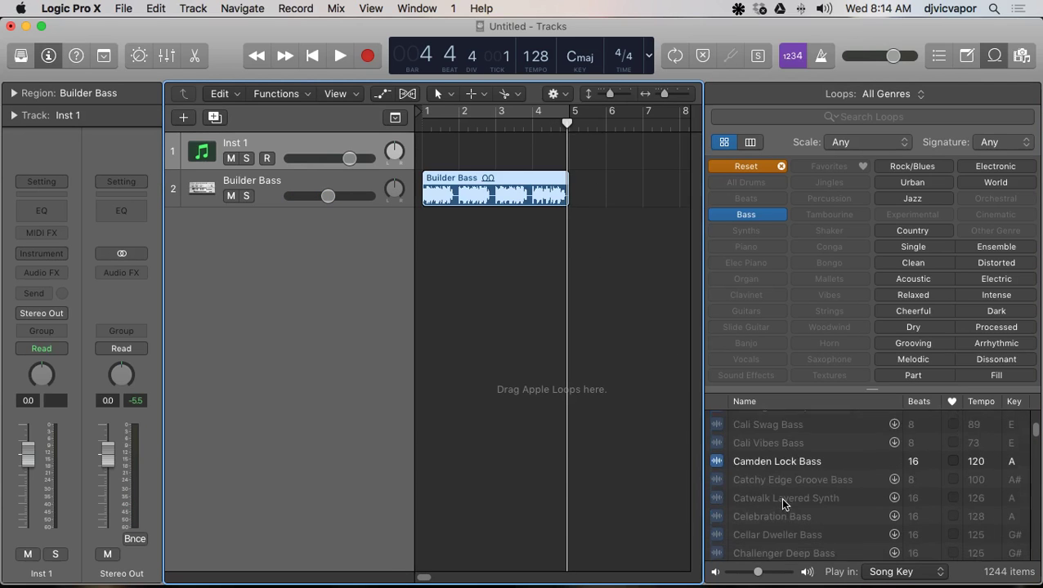
scroll(782, 503, "up", 5)
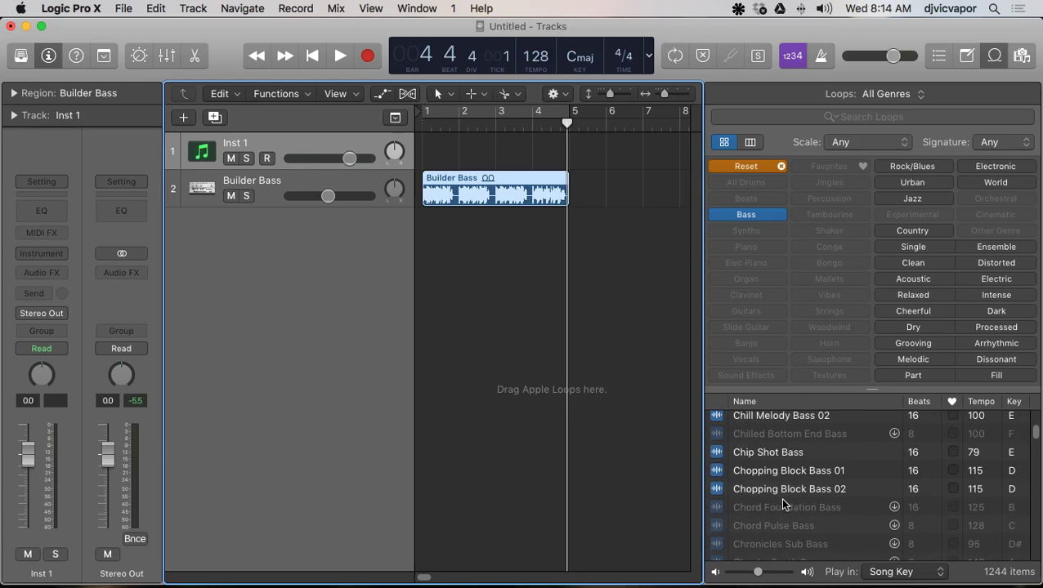
scroll(782, 504, "up", 1)
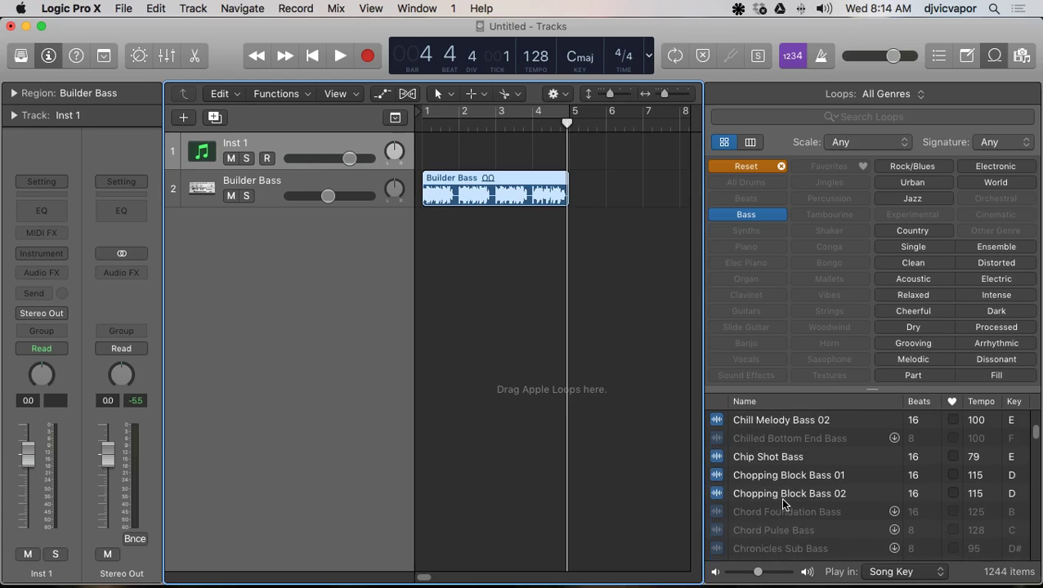
scroll(782, 503, "down", 6)
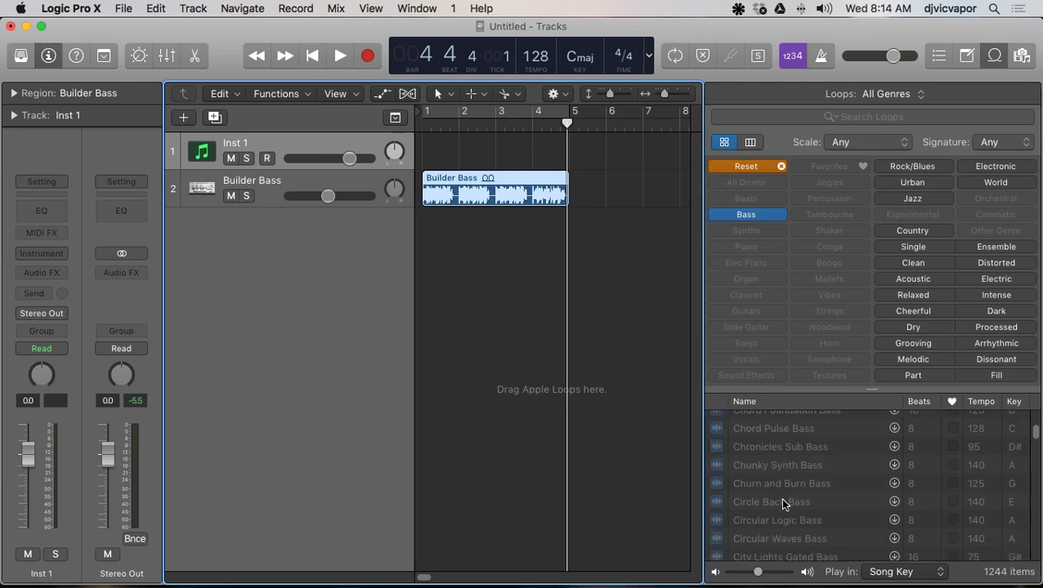
scroll(782, 504, "down", 2)
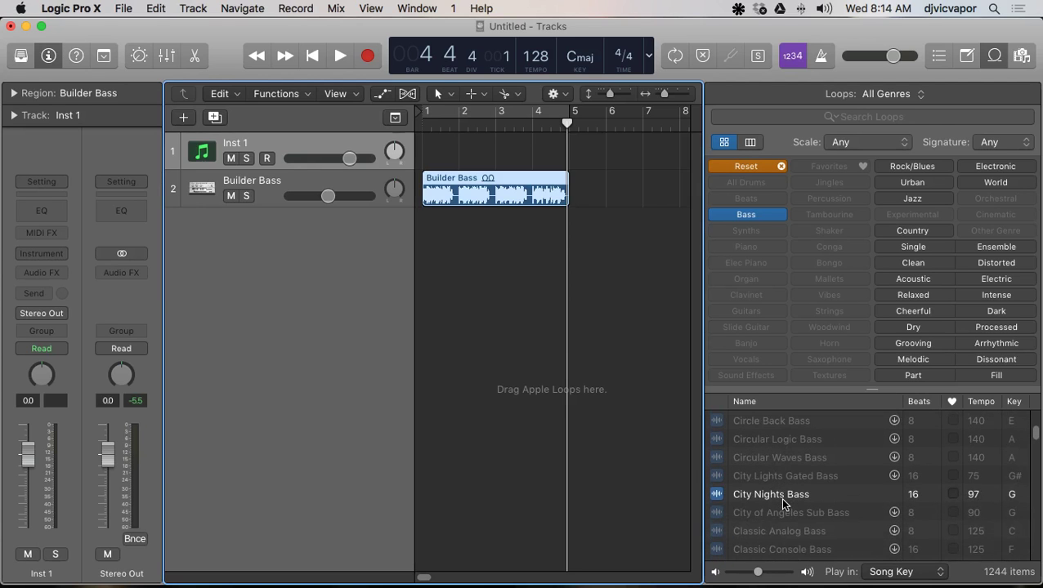
Place City Nights Bass at bar 5 after Builder Bass, play it, and close the Loop Browser.
left_click_drag(769, 496, 577, 195)
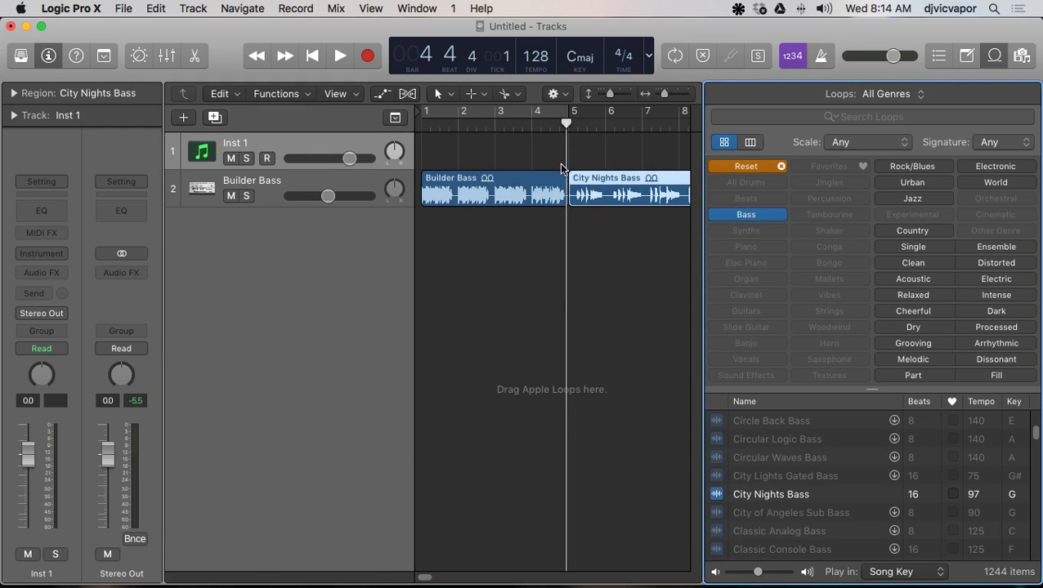
key("space")
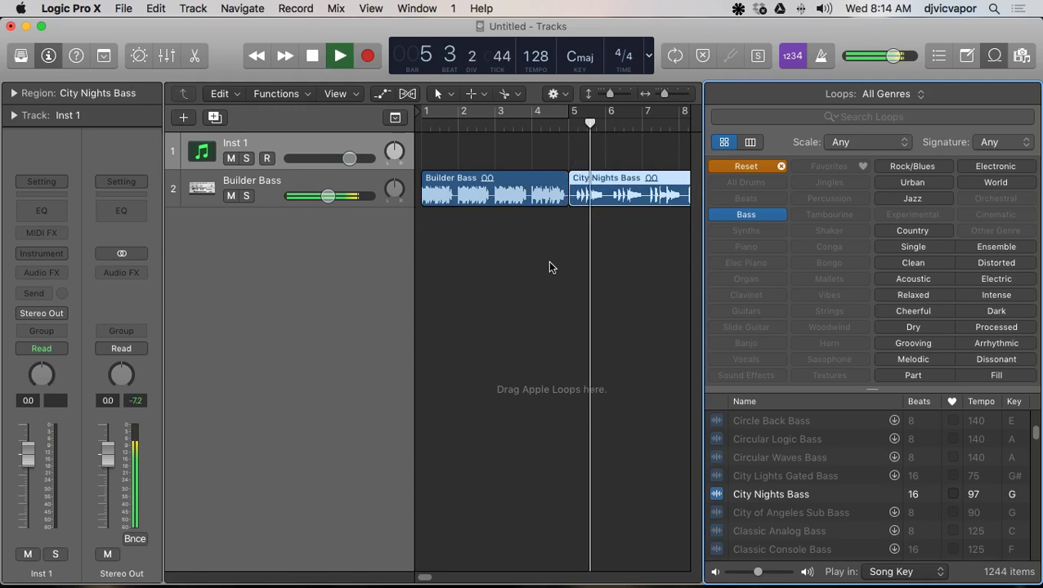
left_click(994, 56)
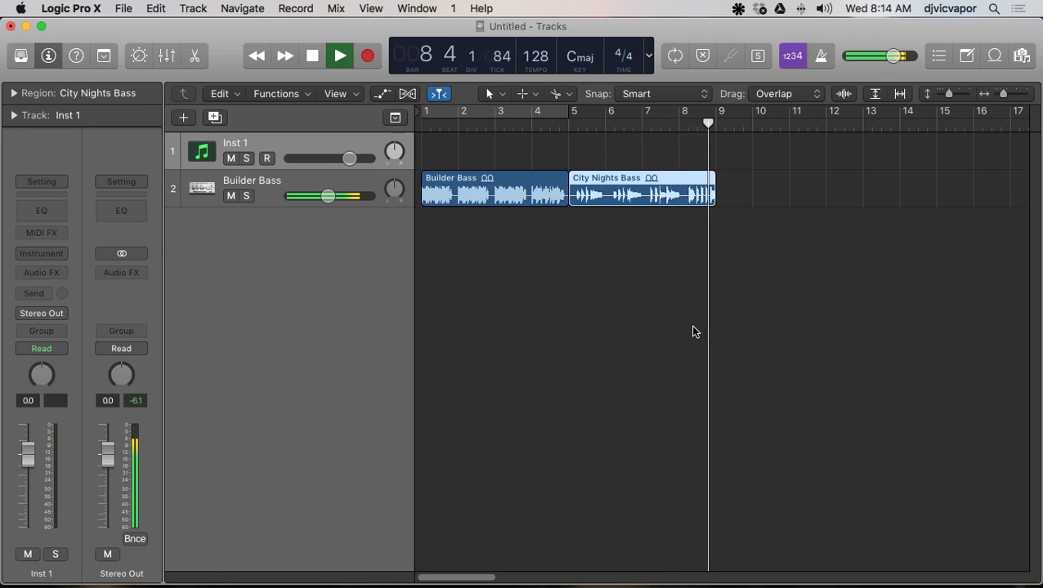
Stop playback at bar 9 and select the Builder Bass region.
key("space")
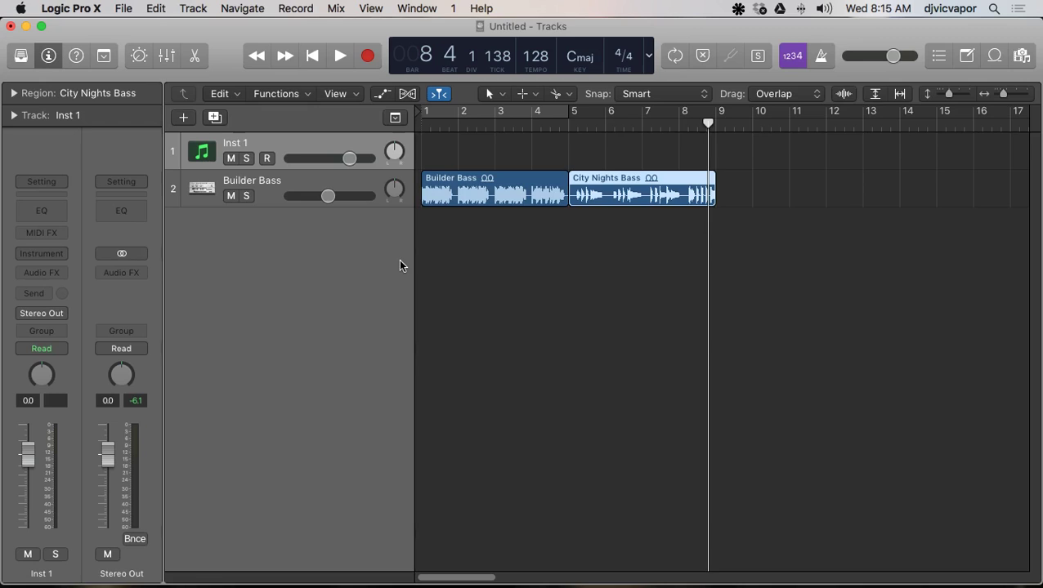
left_click(464, 184)
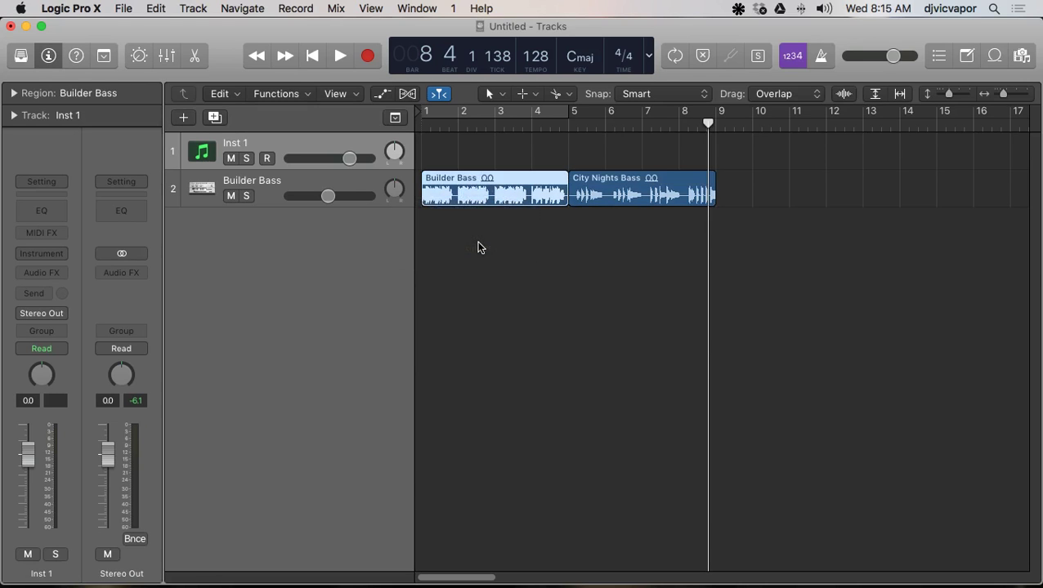